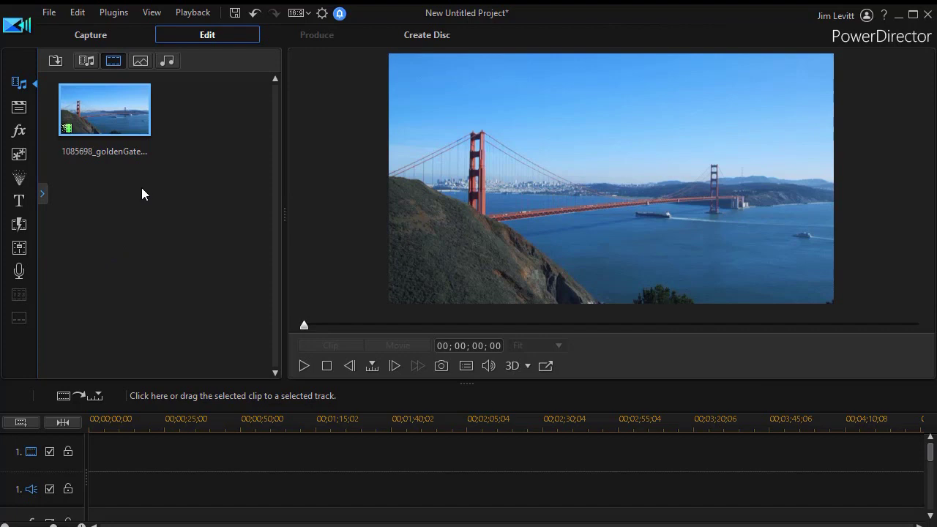
# Place the Golden Gate clip on video track 1 and preview it
pyautogui.moveTo(105, 118); pyautogui.dragTo(103, 450)
pyautogui.click(305, 367)
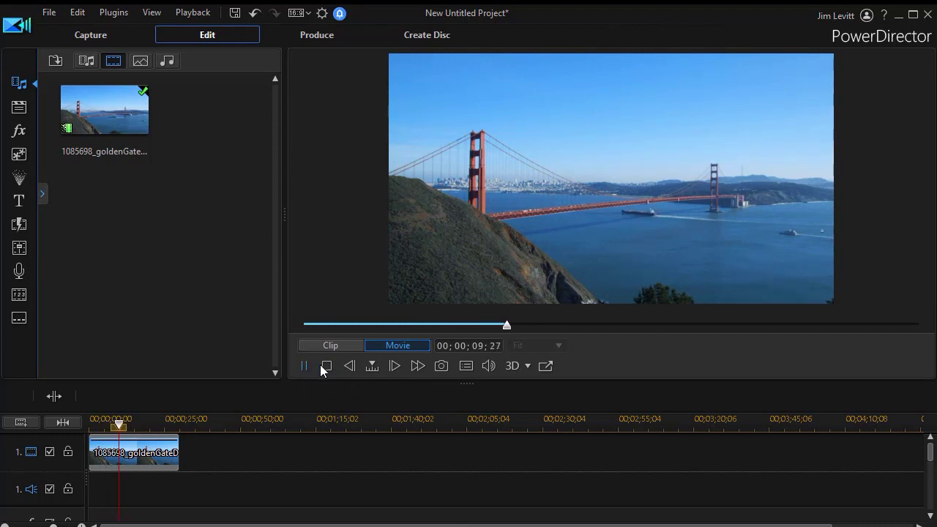
pyautogui.click(326, 366)
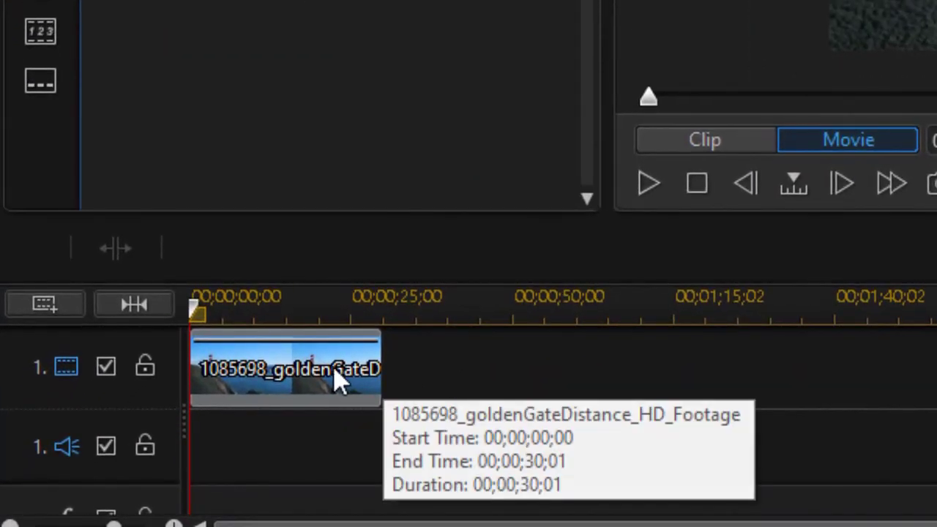
# Open the Golden Gate clip in the Crop/Zoom/Pan editor from the Tools menu
pyautogui.click(331, 377)
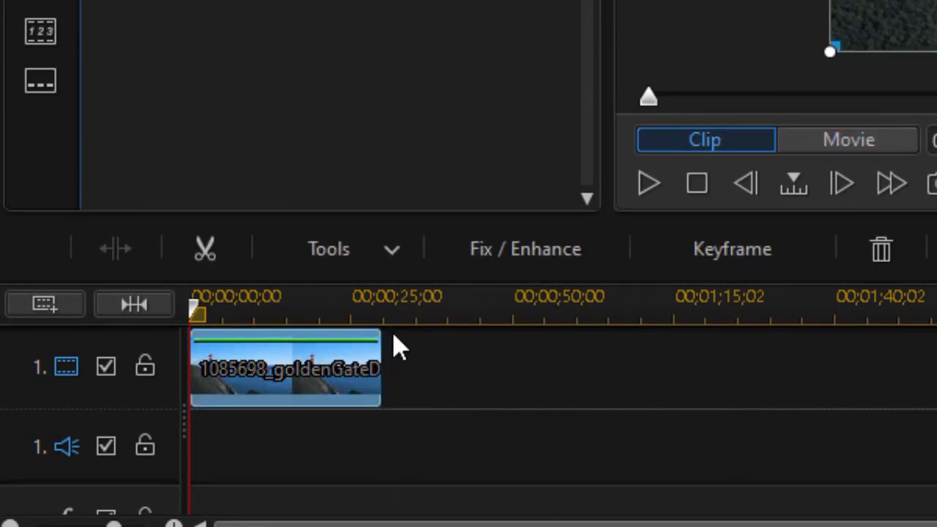
pyautogui.click(401, 256)
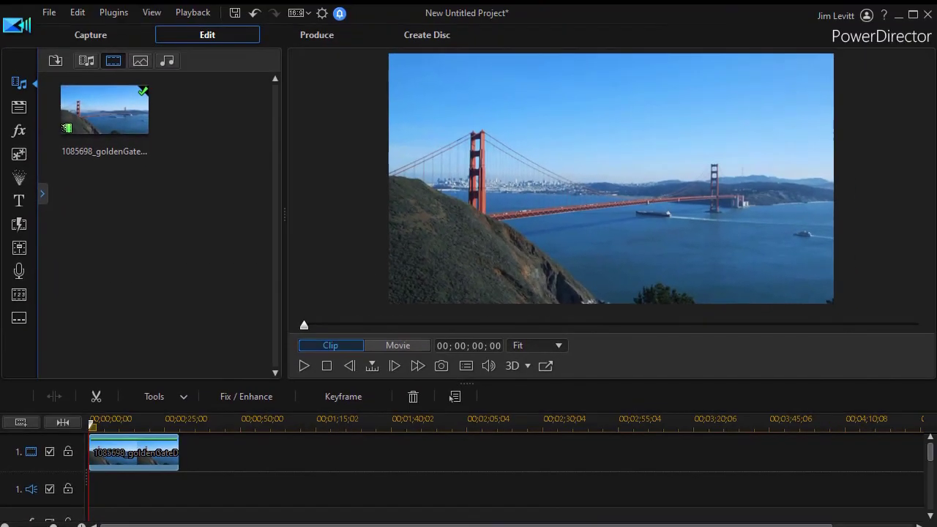
pyautogui.click(450, 395)
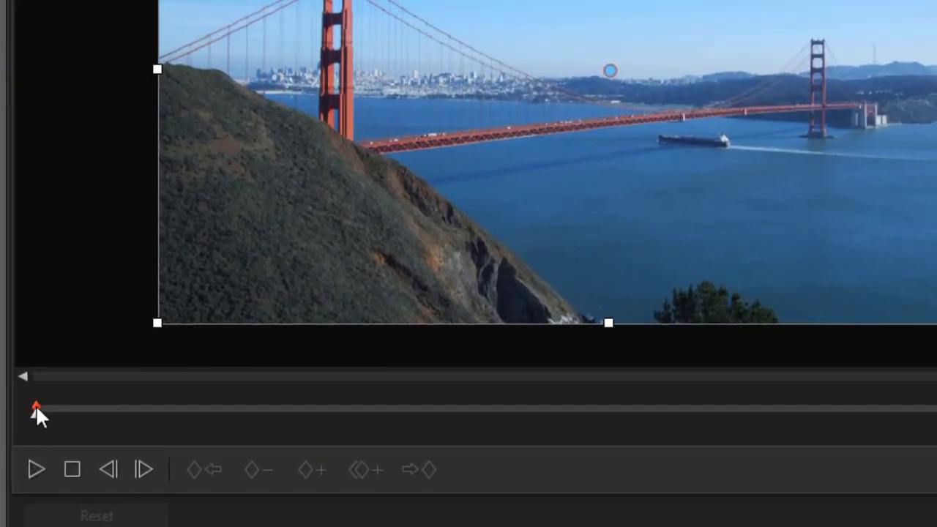
# Preview the clip in the editor, then step the current time back four frames near two seconds
pyautogui.click(36, 470)
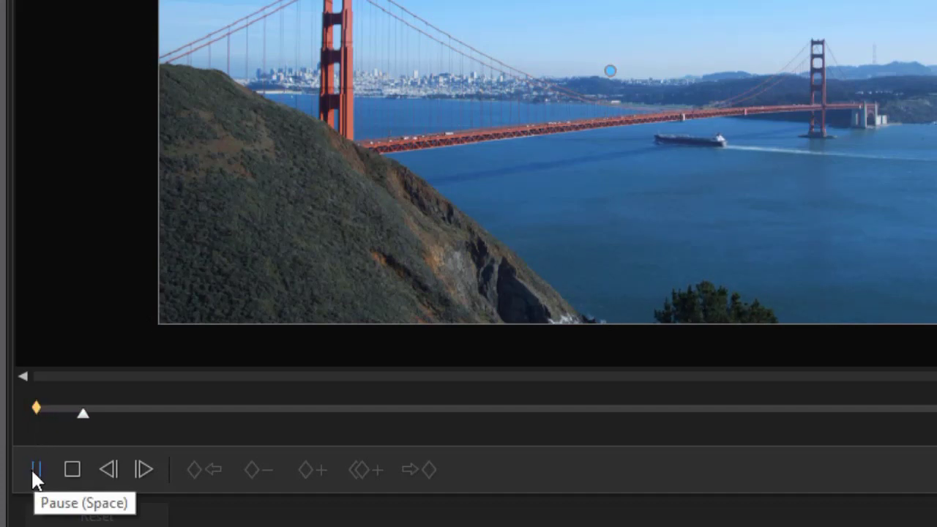
pyautogui.click(72, 469)
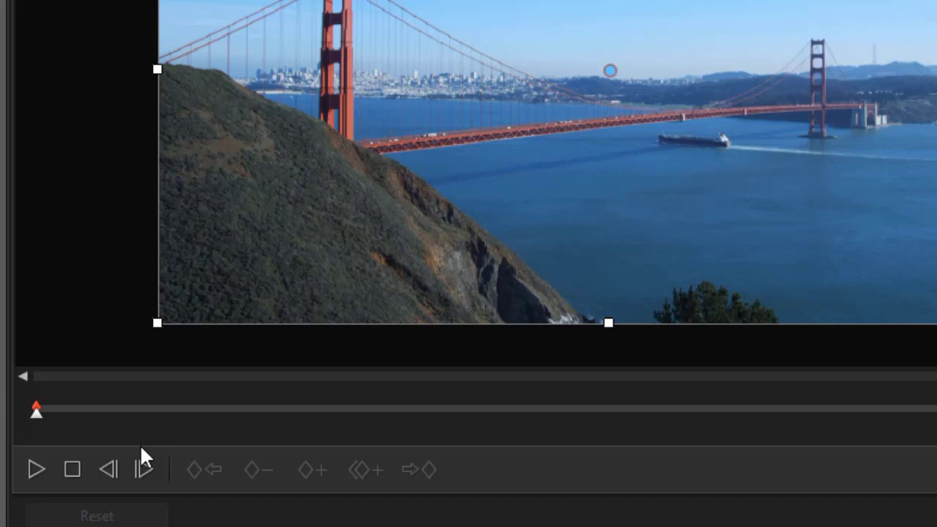
pyautogui.click(109, 411)
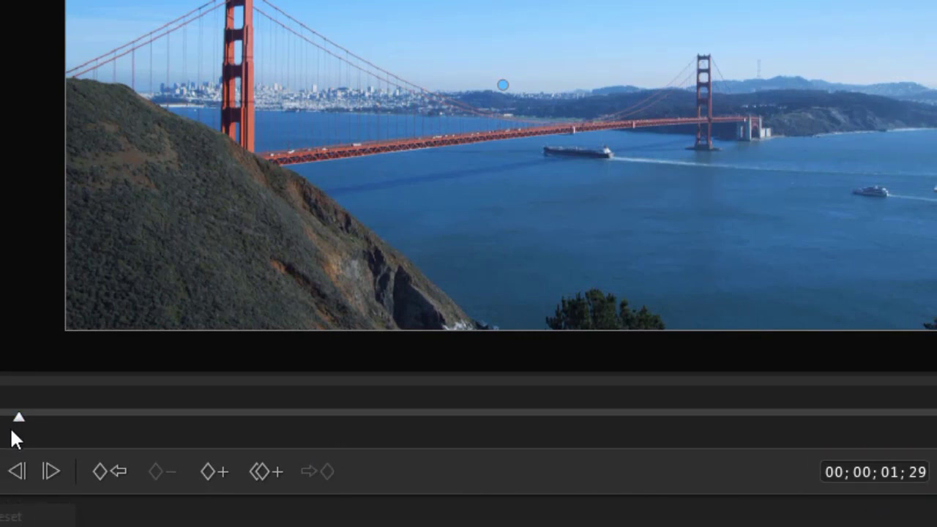
pyautogui.click(17, 471)
pyautogui.click(17, 472)
pyautogui.click(17, 474)
pyautogui.click(16, 472)
# At 00;00;02;05, add a keyframe duplicated from the previous full-frame keyframe
pyautogui.moveTo(15, 423); pyautogui.dragTo(29, 424)
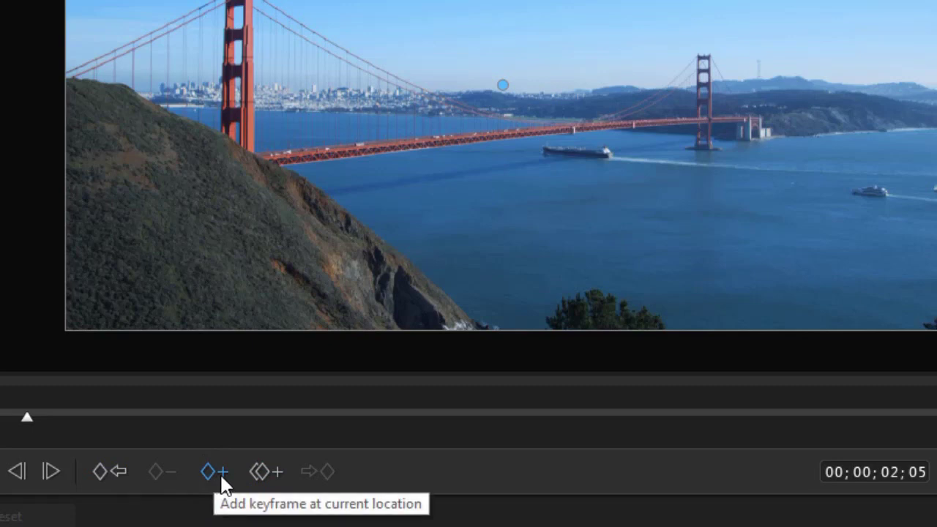
pyautogui.click(265, 469)
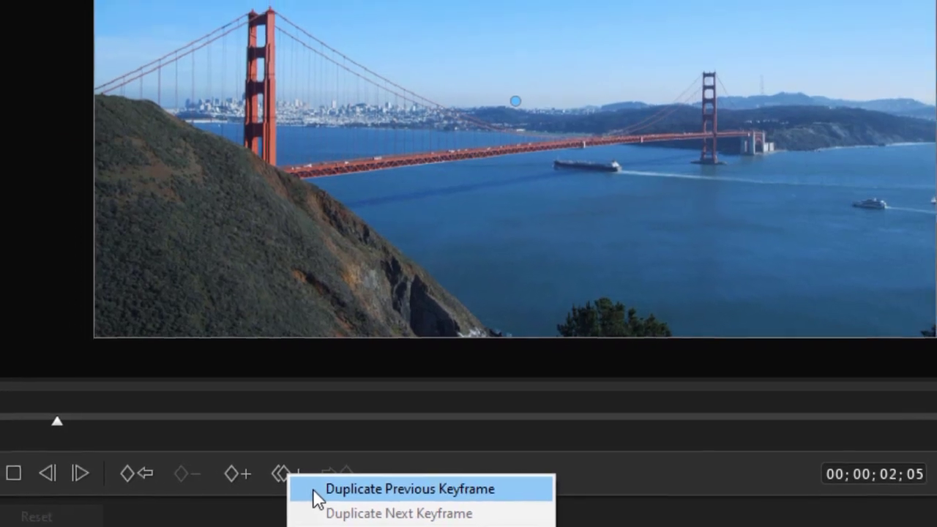
pyautogui.click(331, 492)
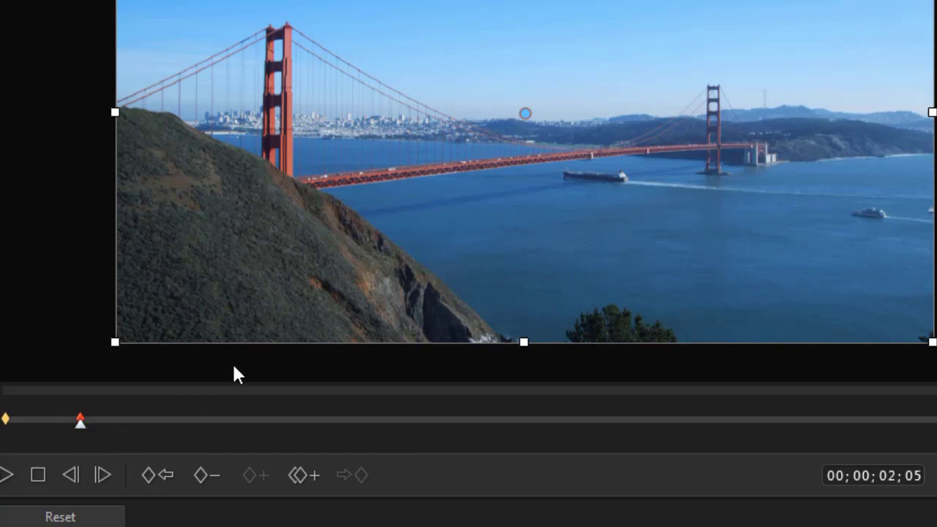
# Add a keyframe at 00;00;04;26 and zoom the crop in to 0.689 scale
pyautogui.click(174, 421)
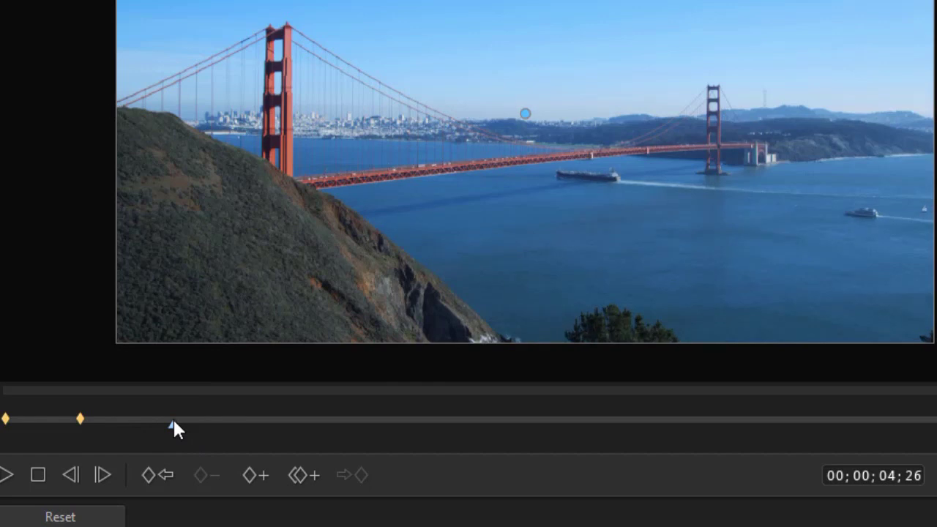
pyautogui.click(252, 476)
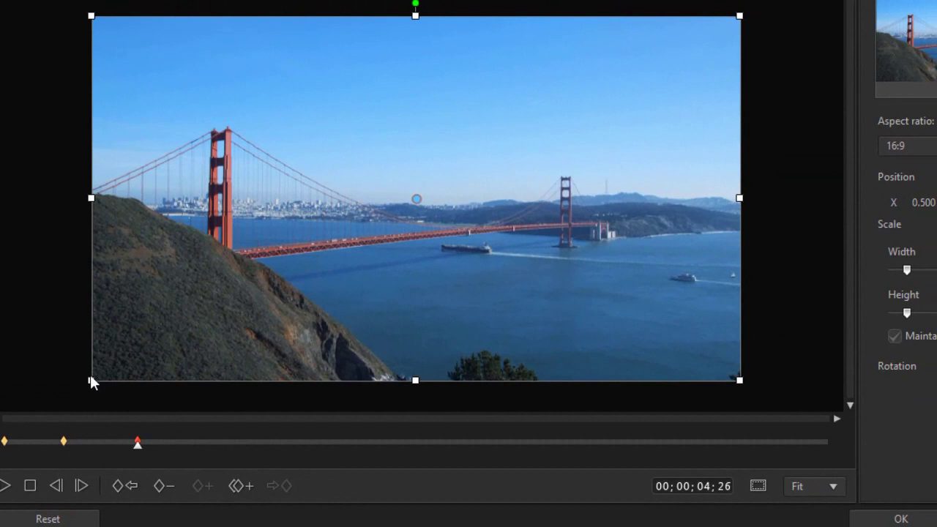
pyautogui.moveTo(90, 381); pyautogui.dragTo(133, 329)
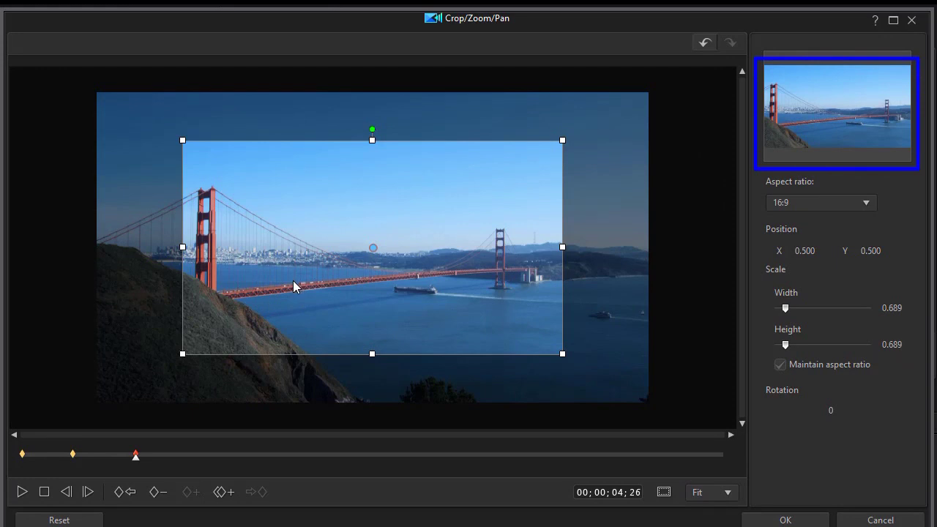
# Hold the 0.689 zoom with a duplicated keyframe at 00;00;07;27, then return to start
pyautogui.click(207, 454)
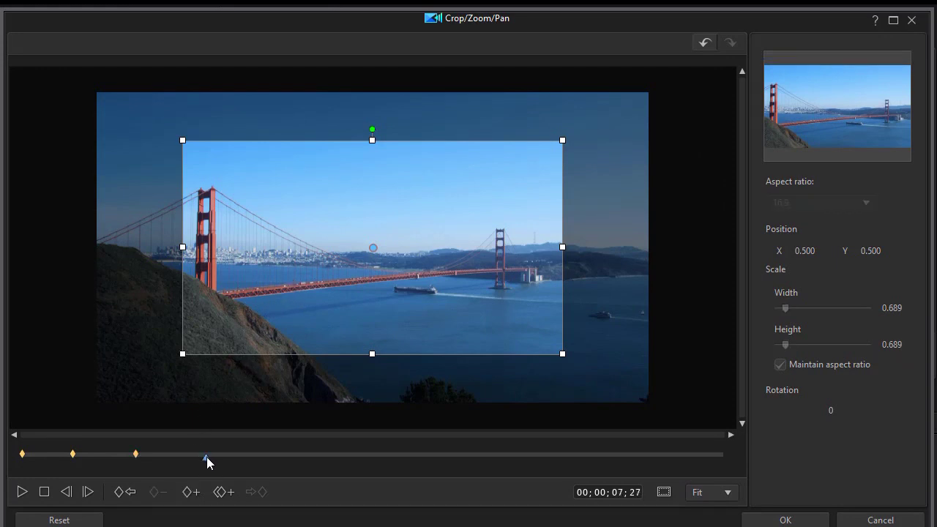
pyautogui.click(221, 496)
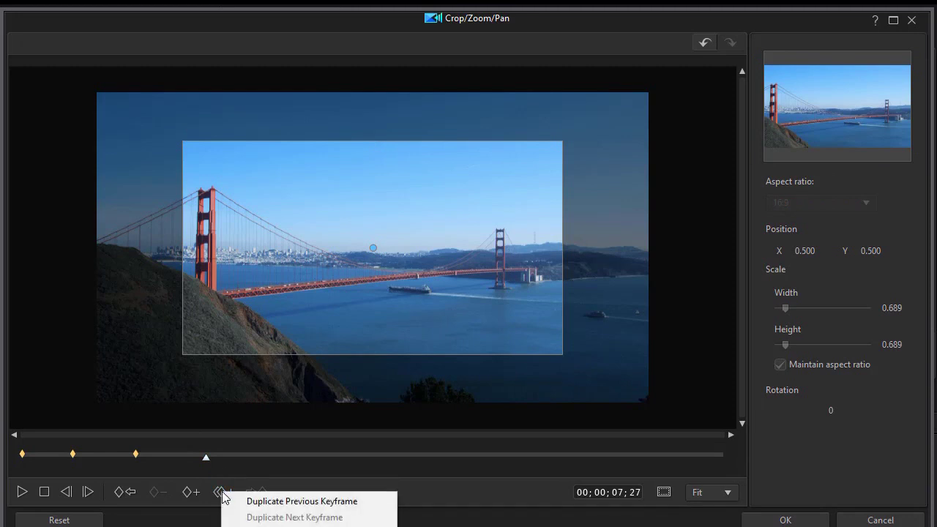
pyautogui.click(238, 501)
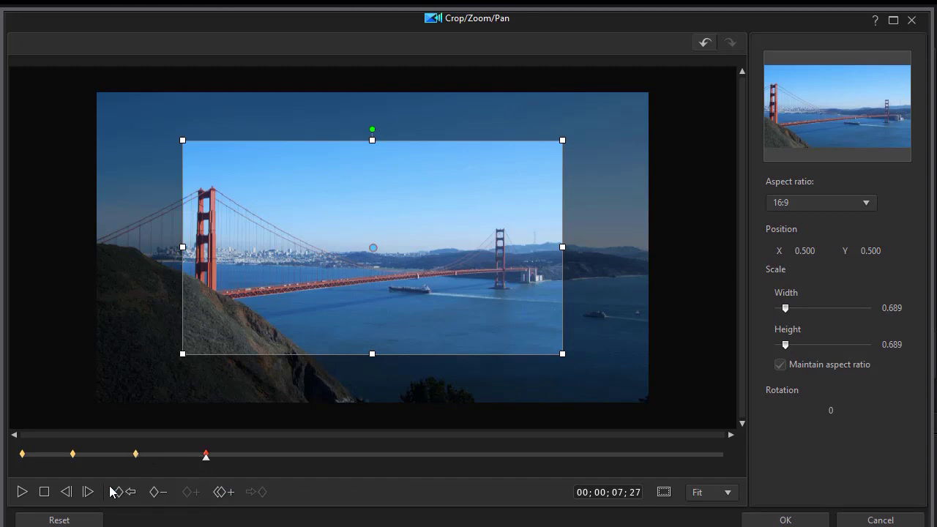
pyautogui.click(44, 492)
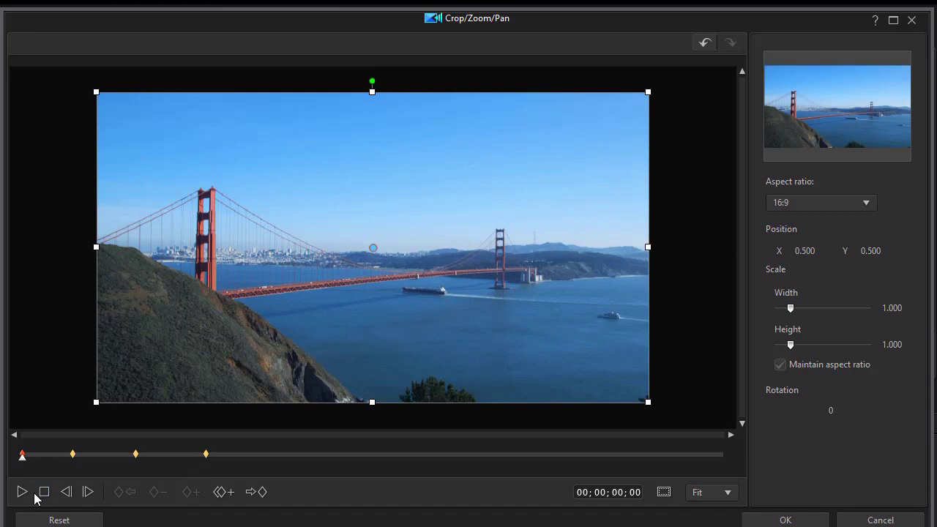
# Play the zoom animation and pause around 00;00;11;22 to check the 0.689 framing
pyautogui.click(23, 491)
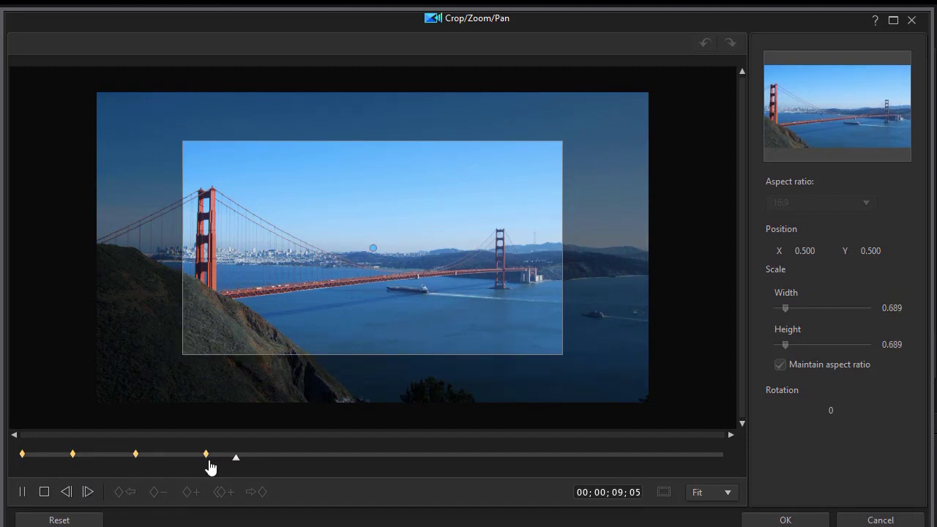
pyautogui.click(22, 491)
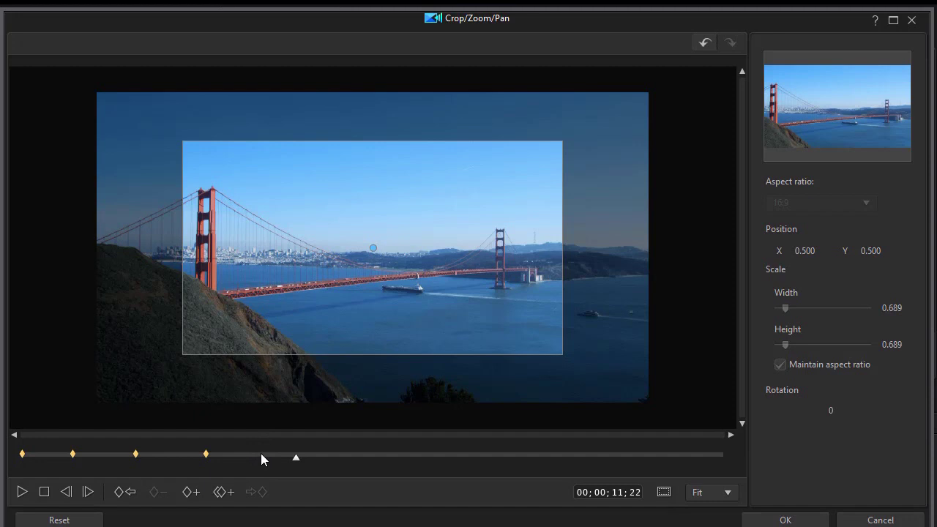
# Add a keyframe at 00;00;10;08 and pan the zoomed crop left to X 0.357
pyautogui.click(261, 454)
pyautogui.click(189, 492)
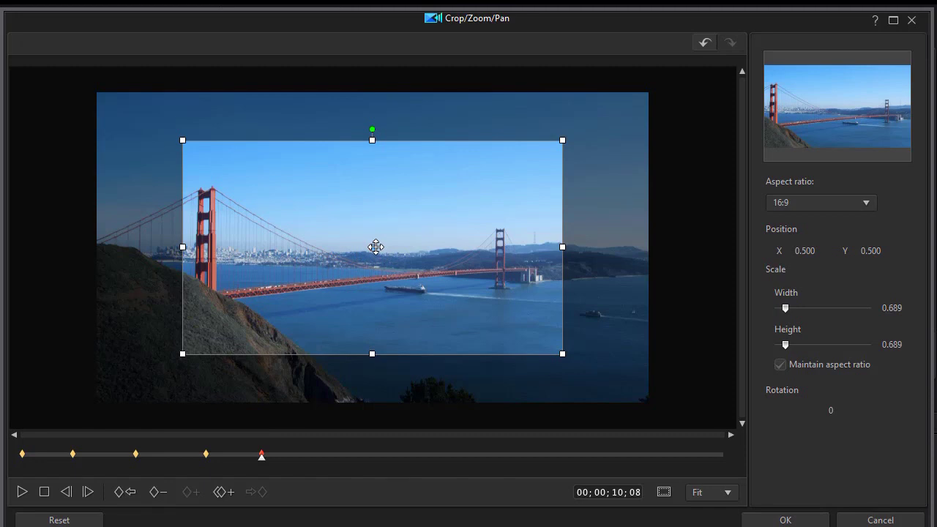
pyautogui.moveTo(375, 246); pyautogui.dragTo(296, 248)
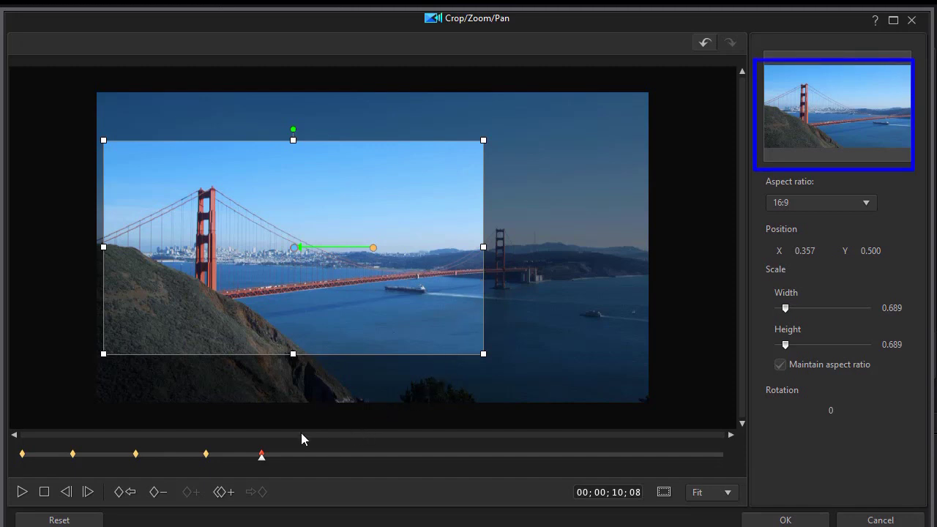
# Hold the left framing with a new keyframe at 00;00;13;11
pyautogui.click(334, 454)
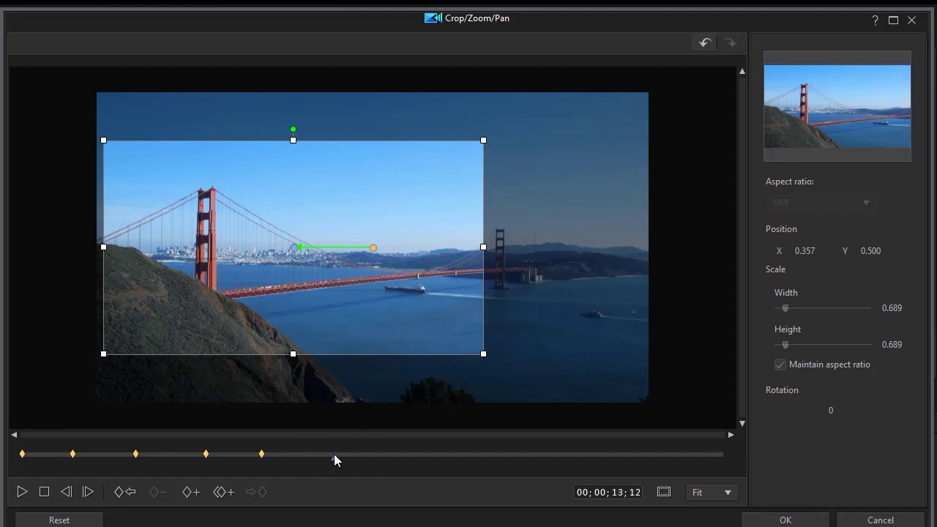
pyautogui.click(190, 492)
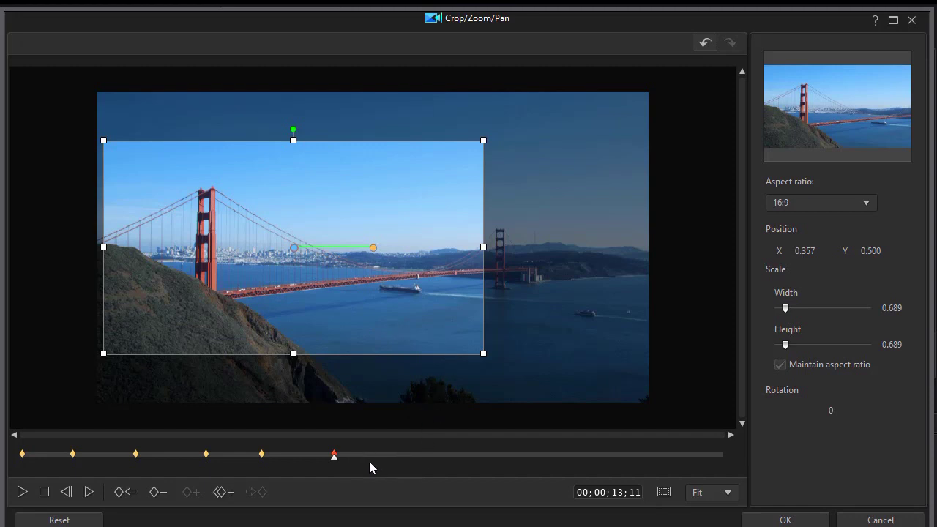
pyautogui.click(393, 455)
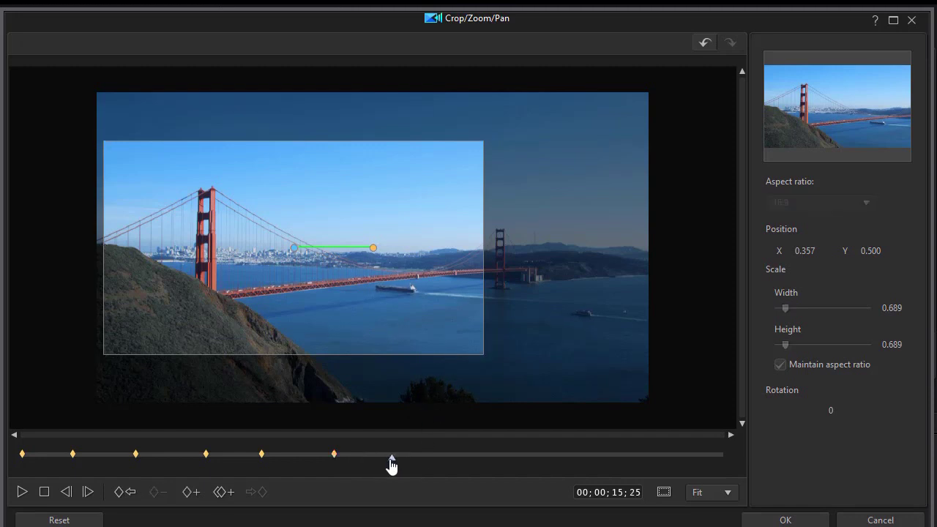
# Add a keyframe at 00;00;15;25, pan right to X 0.630 and tighten the crop to 0.392 scale
pyautogui.click(194, 494)
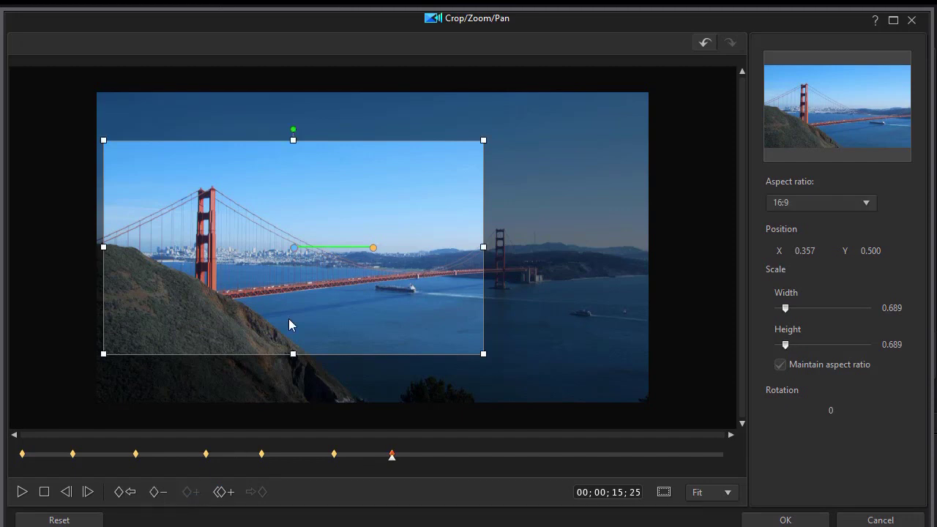
pyautogui.moveTo(292, 249); pyautogui.dragTo(443, 247)
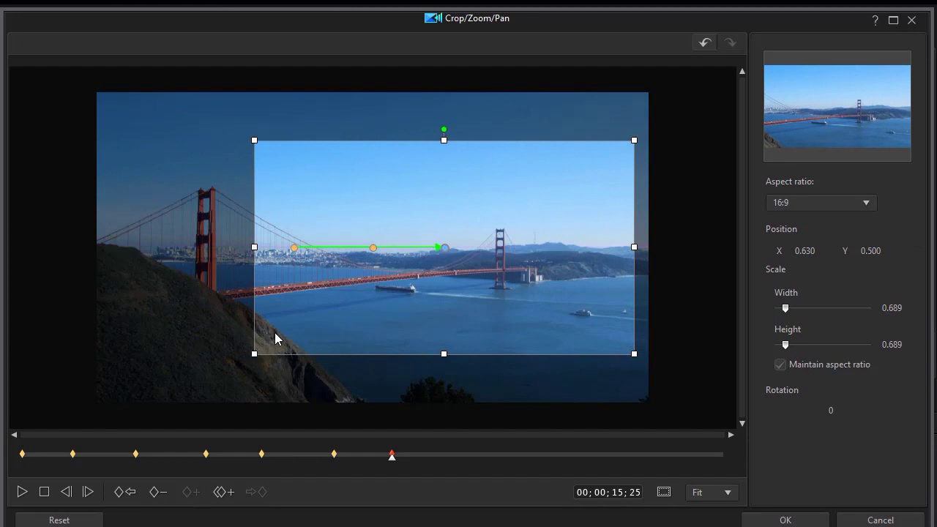
pyautogui.moveTo(253, 355); pyautogui.dragTo(320, 308)
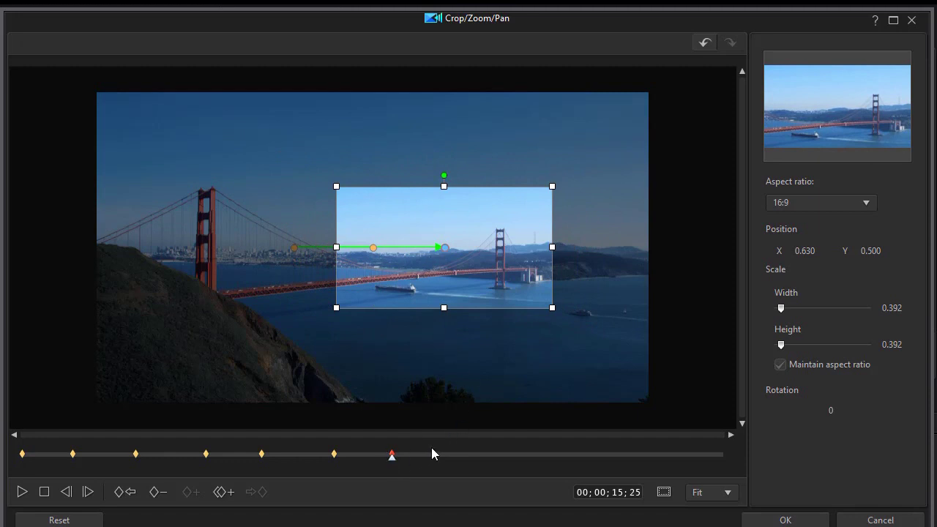
# Replay the full seven-keyframe zoom and pan from the start of the clip
pyautogui.click(44, 492)
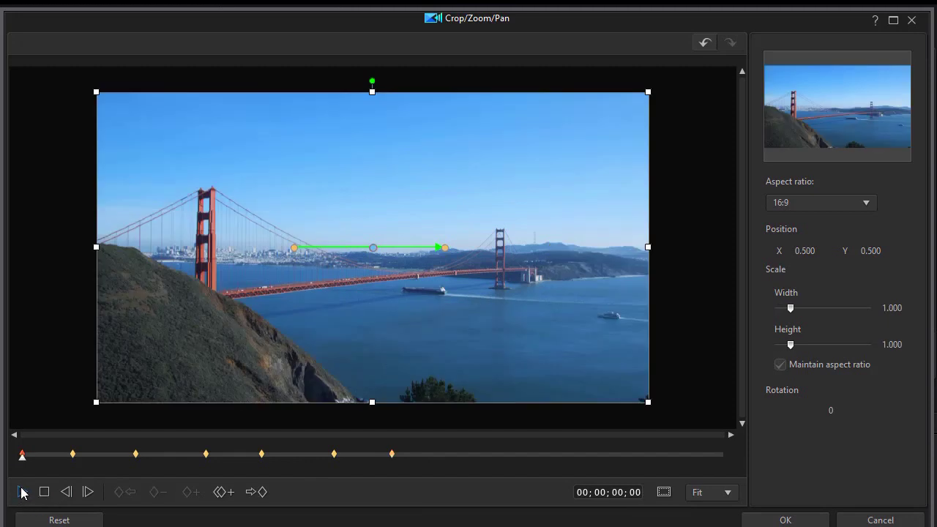
pyautogui.click(22, 493)
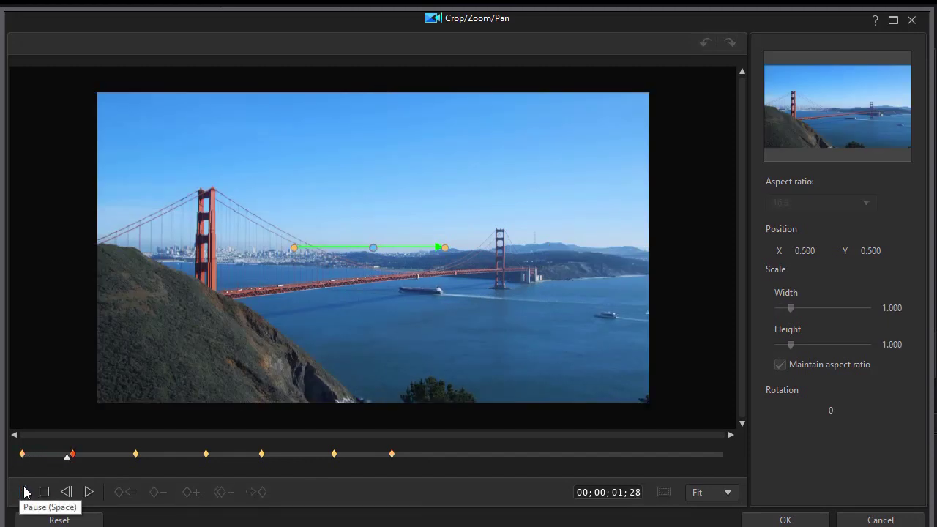